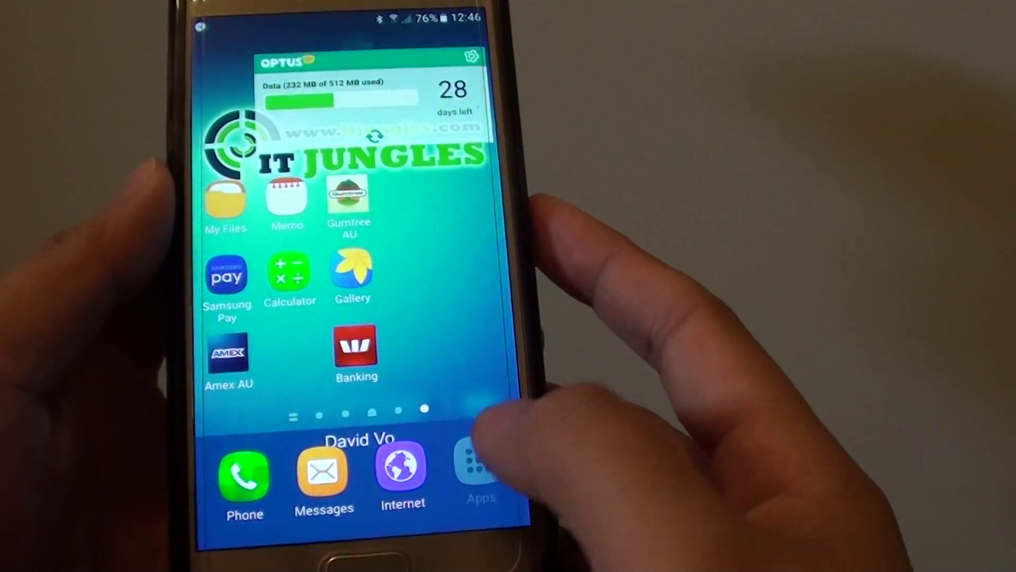
- Open the full app list from the Apps icon in the home screen dock
left_click(469, 464)
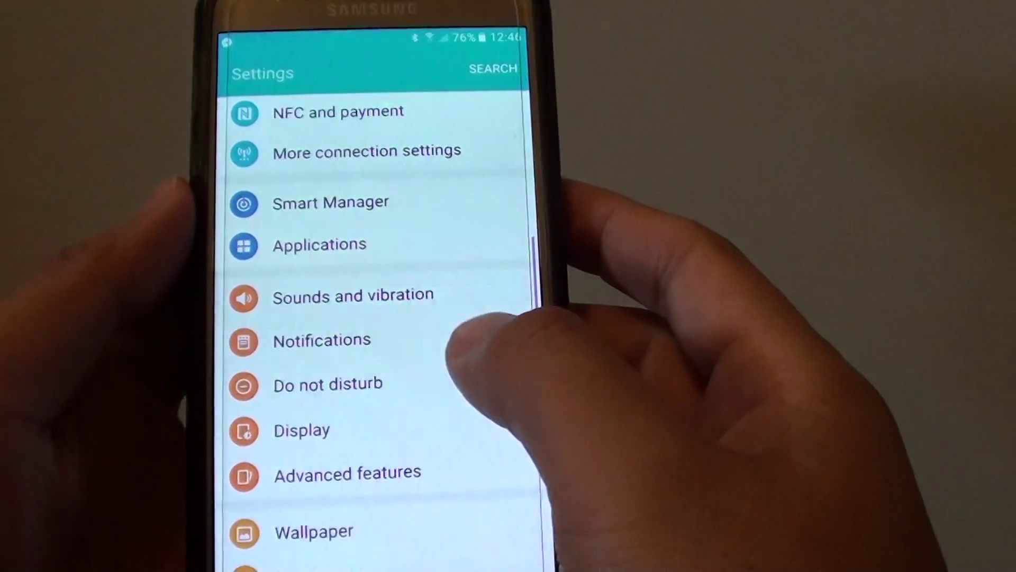
scroll(476, 357, "up", 5)
scroll(461, 477, "down", 3)
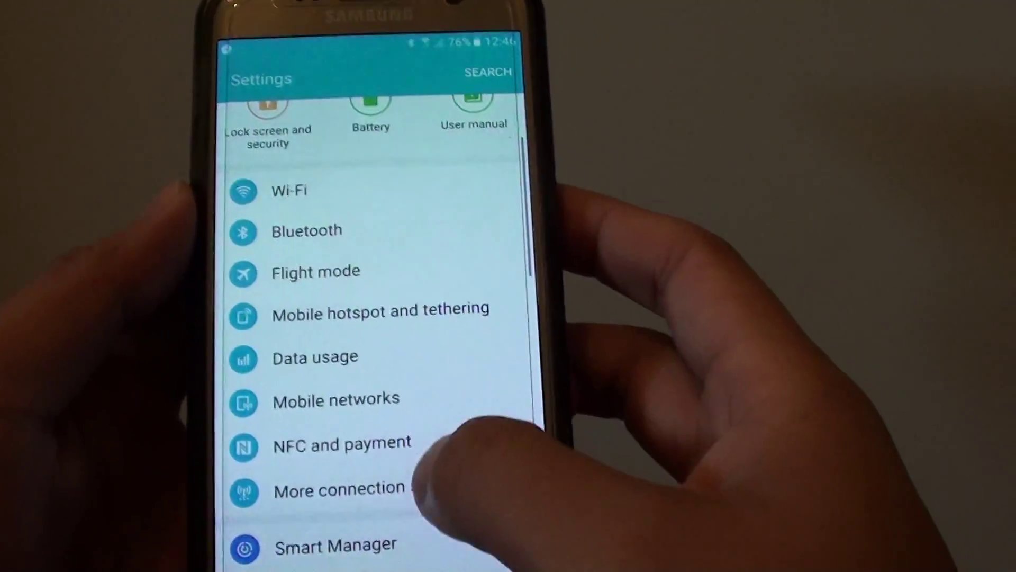
scroll(461, 476, "down", 3)
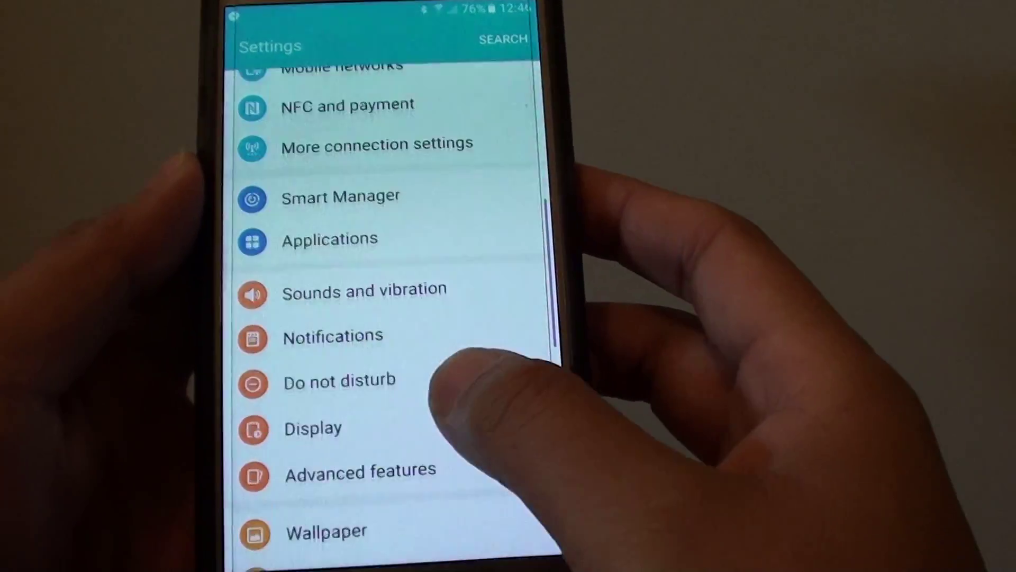
- Open Do not disturb, turn it on now, and switch the schedule off and back on
left_click(413, 440)
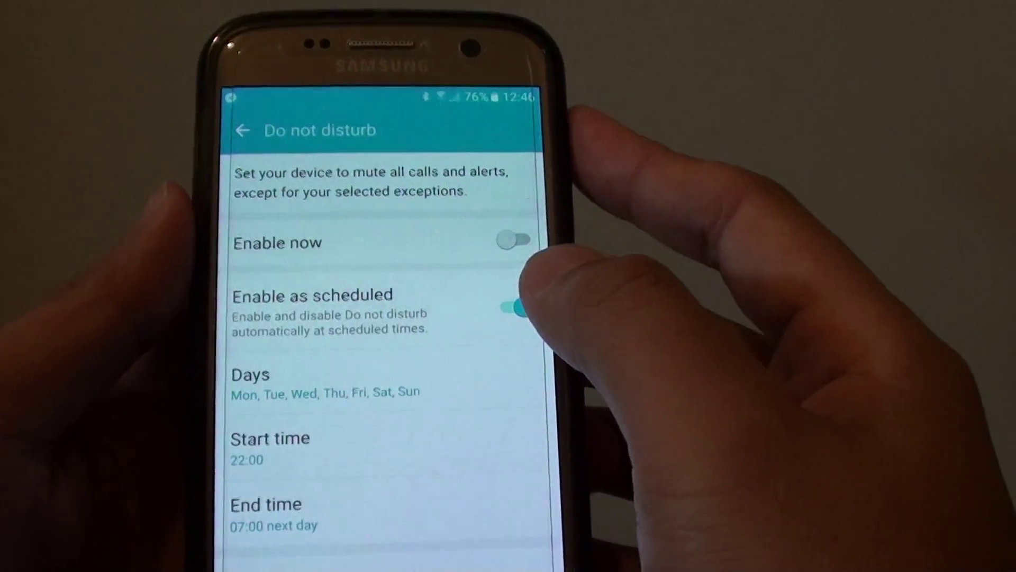
left_click(485, 162)
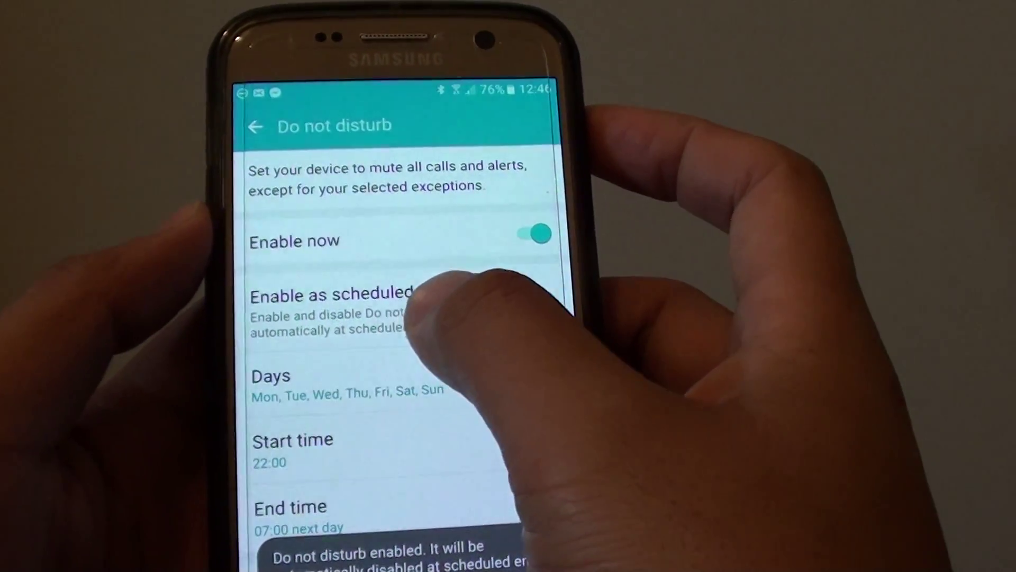
left_click(544, 298)
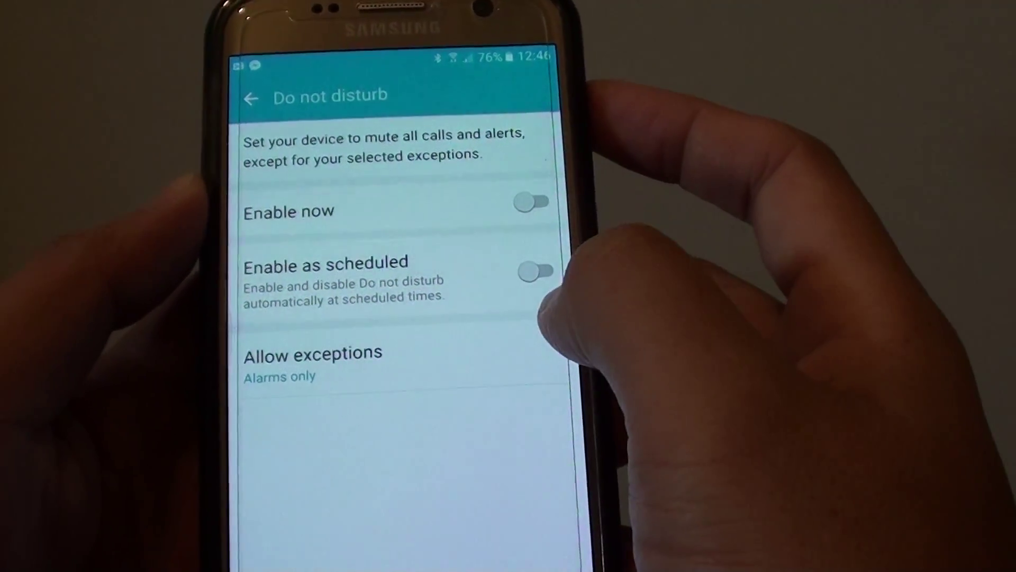
left_click(536, 272)
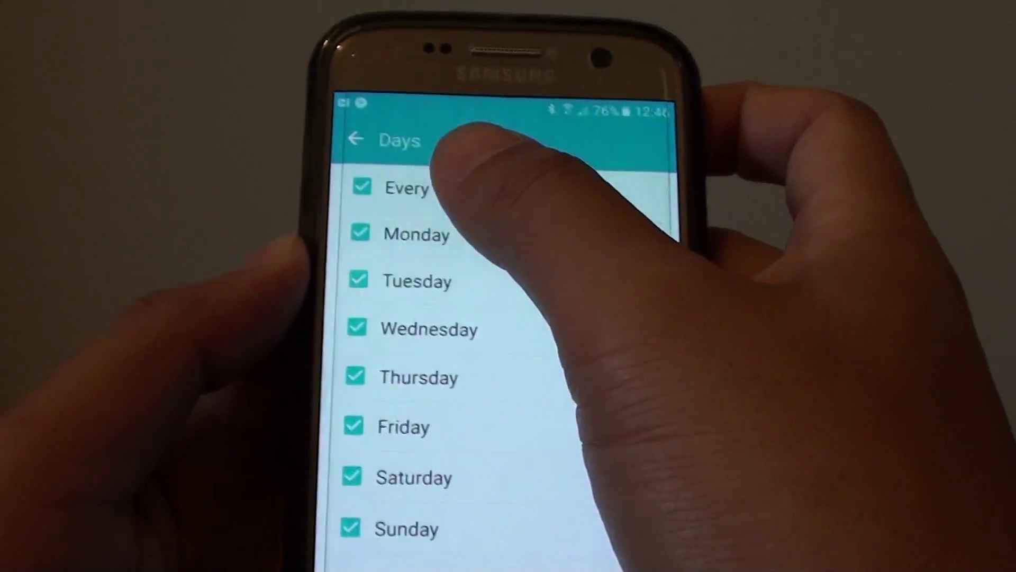
- Clear Every day, check Monday, Tuesday, Wednesday, Thursday and Friday, then go back
left_click(444, 165)
left_click(445, 259)
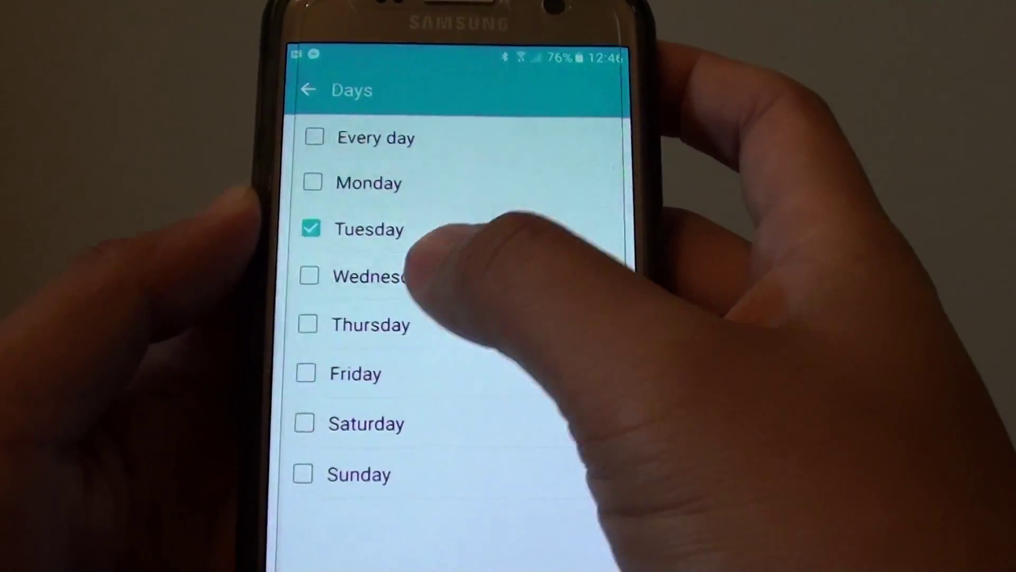
left_click(421, 275)
left_click(413, 322)
left_click(397, 371)
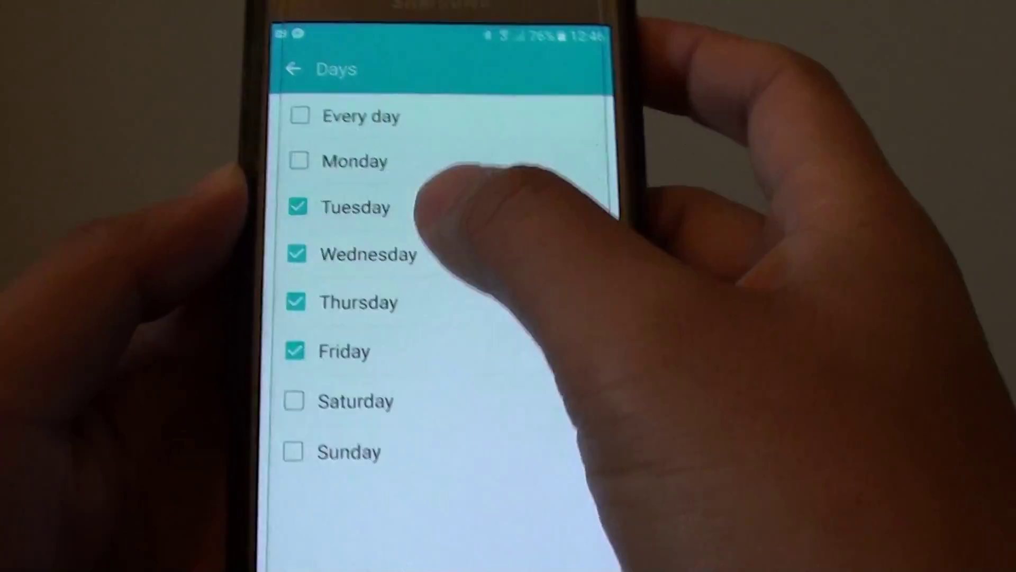
left_click(429, 161)
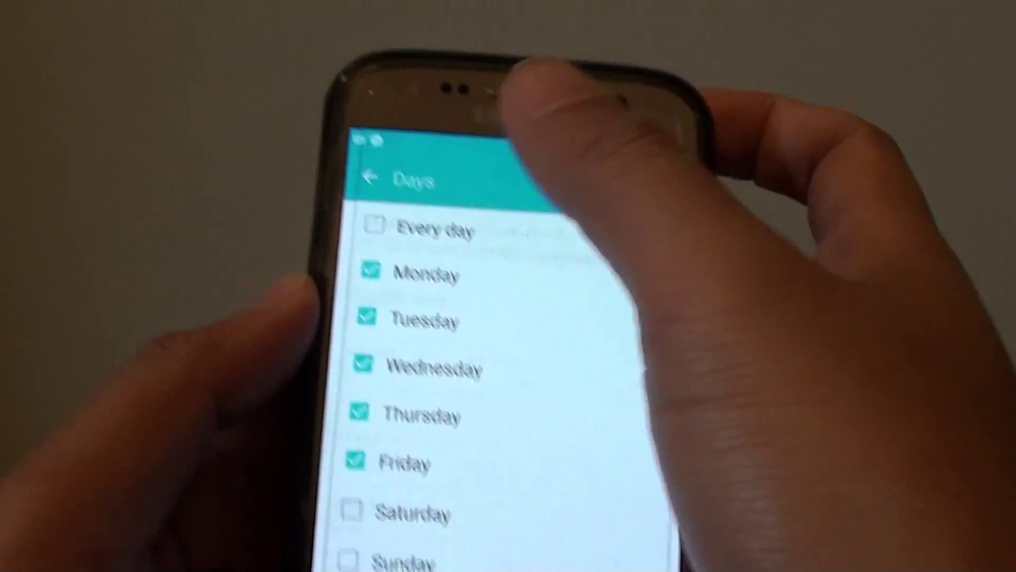
left_click(370, 177)
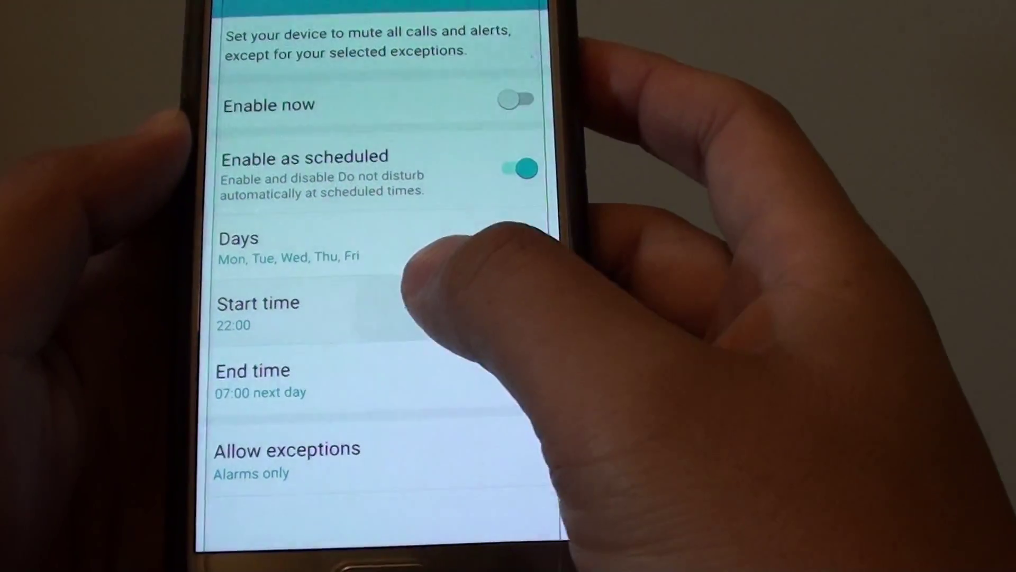
left_click(409, 305)
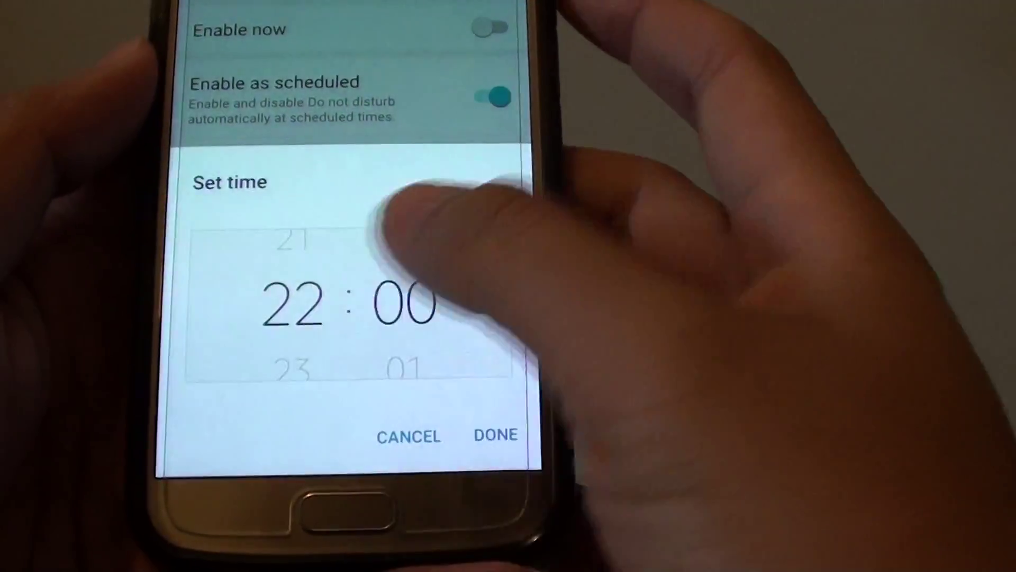
left_click_drag(318, 303, 322, 373)
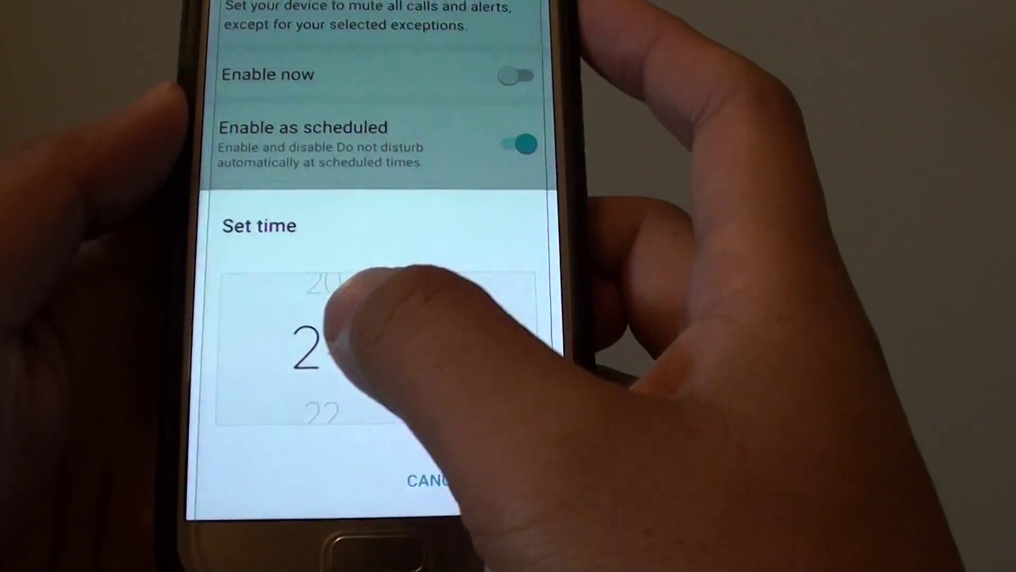
left_click_drag(342, 333, 350, 254)
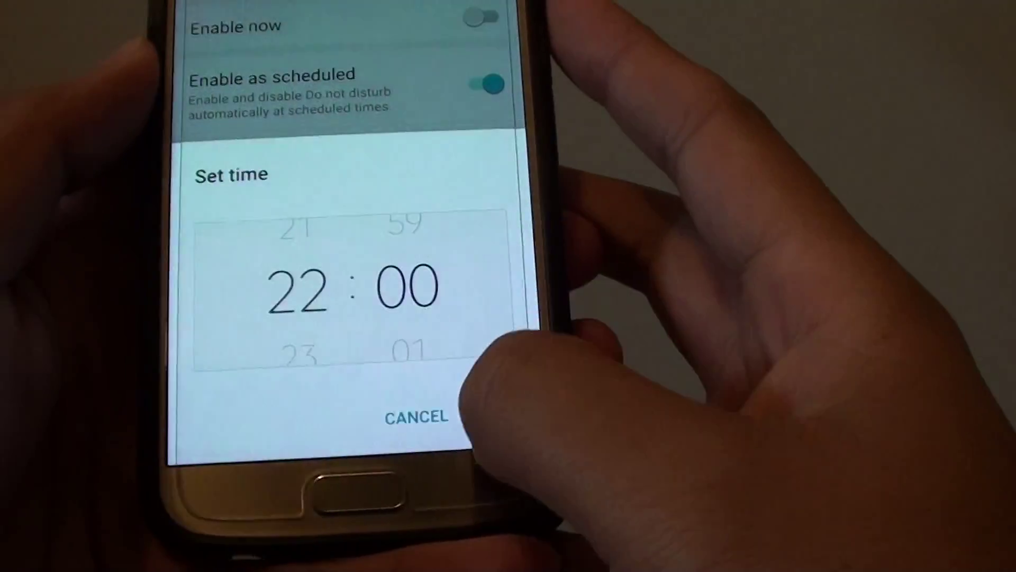
left_click(489, 417)
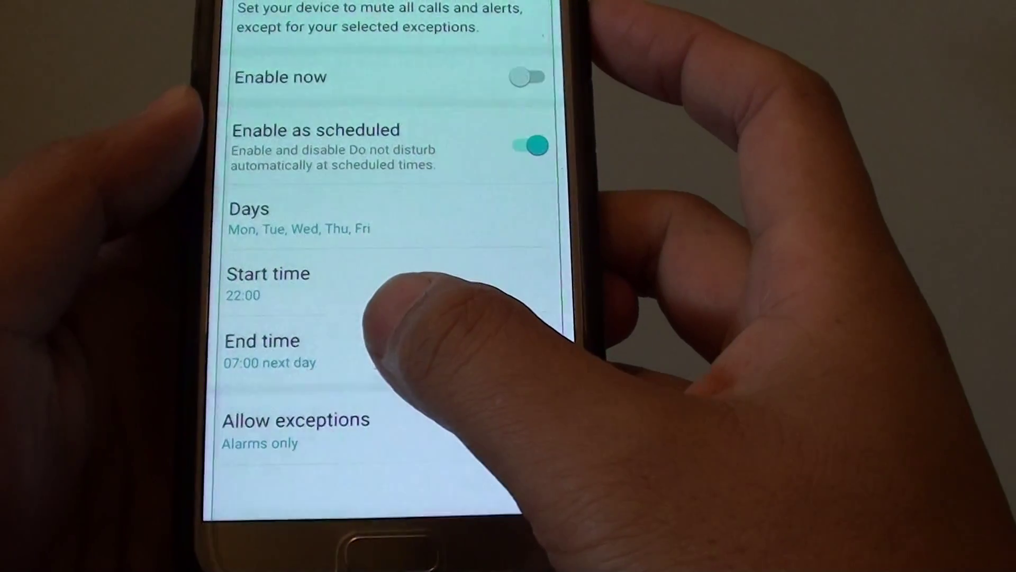
left_click(382, 342)
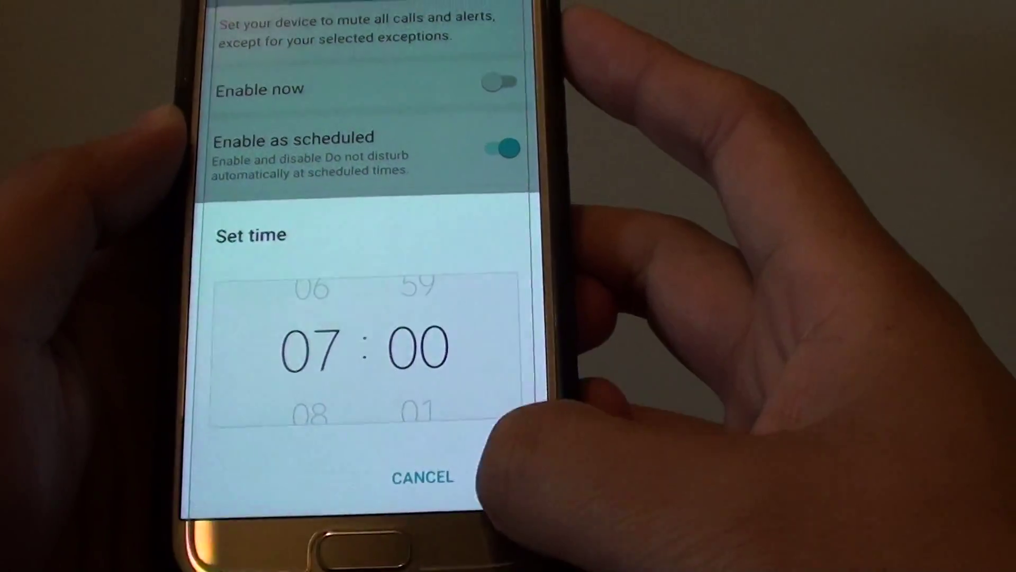
left_click(505, 465)
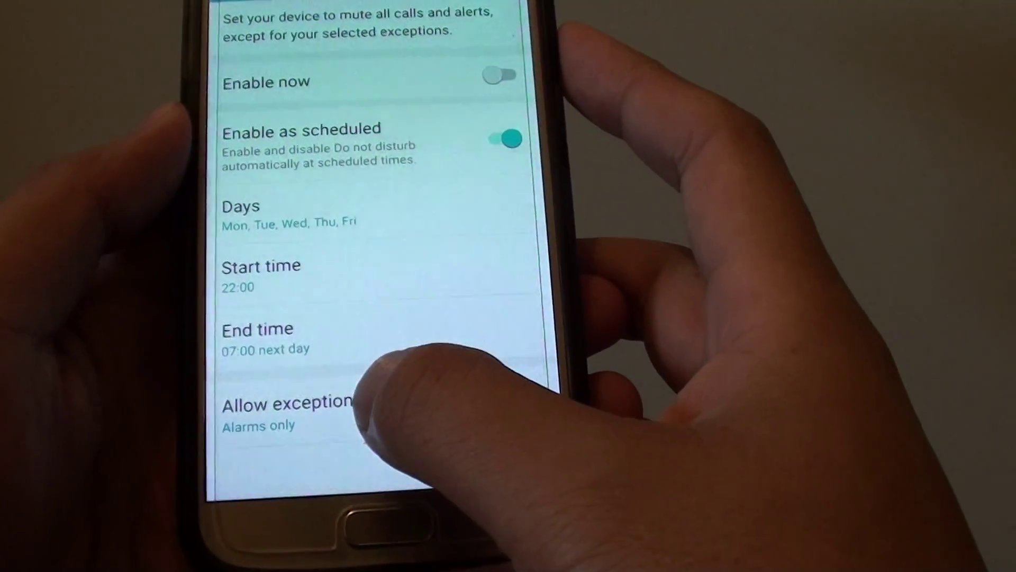
- Change Allow exceptions from Alarms only to Custom
left_click(374, 409)
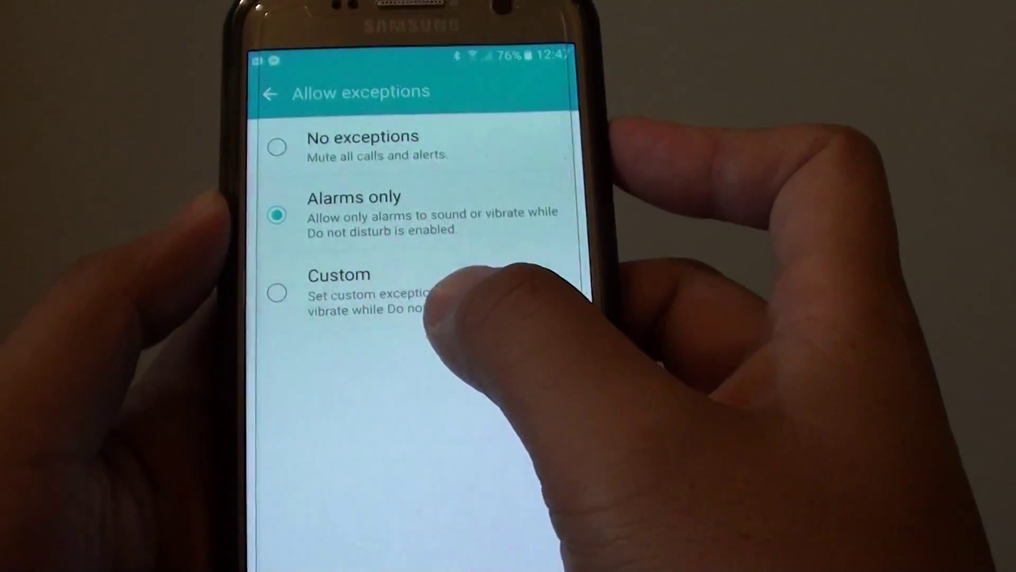
left_click(397, 278)
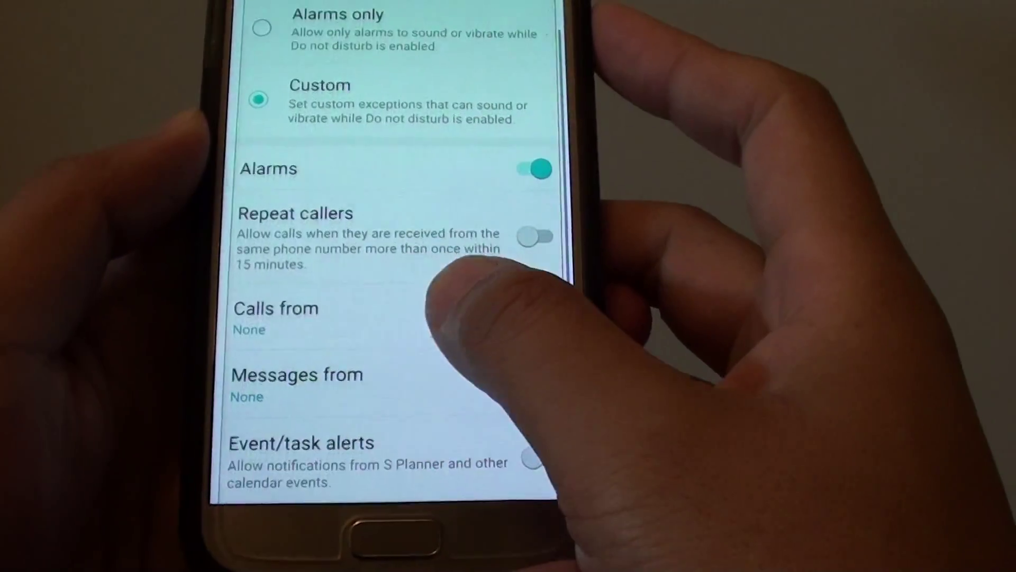
scroll(405, 302, "down", 2)
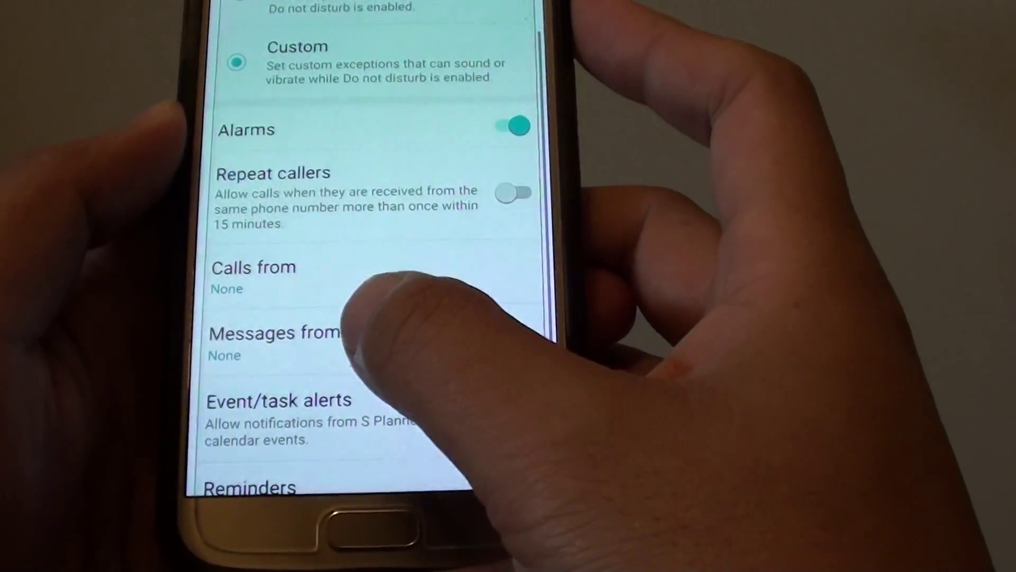
scroll(429, 262, "down", 2)
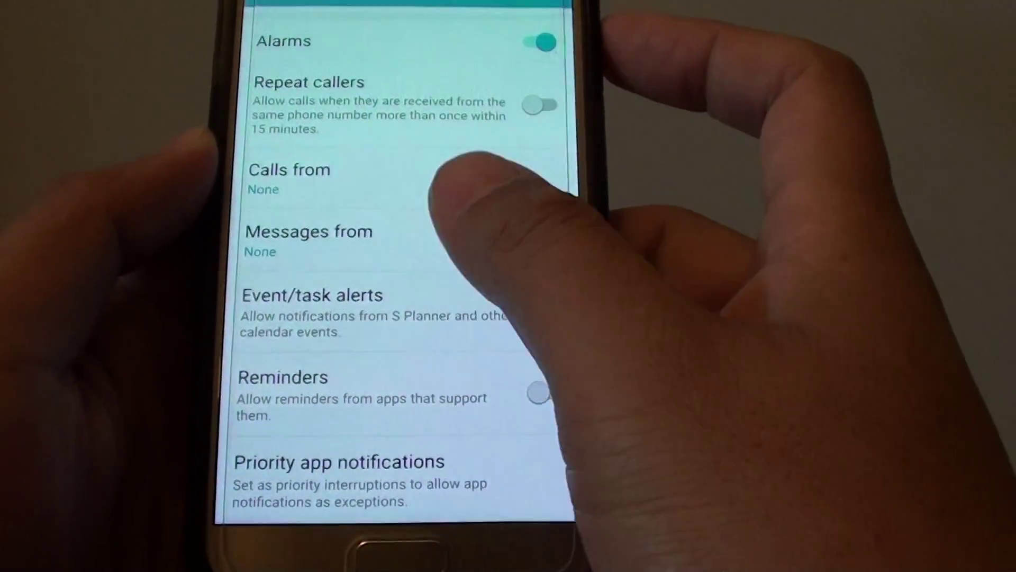